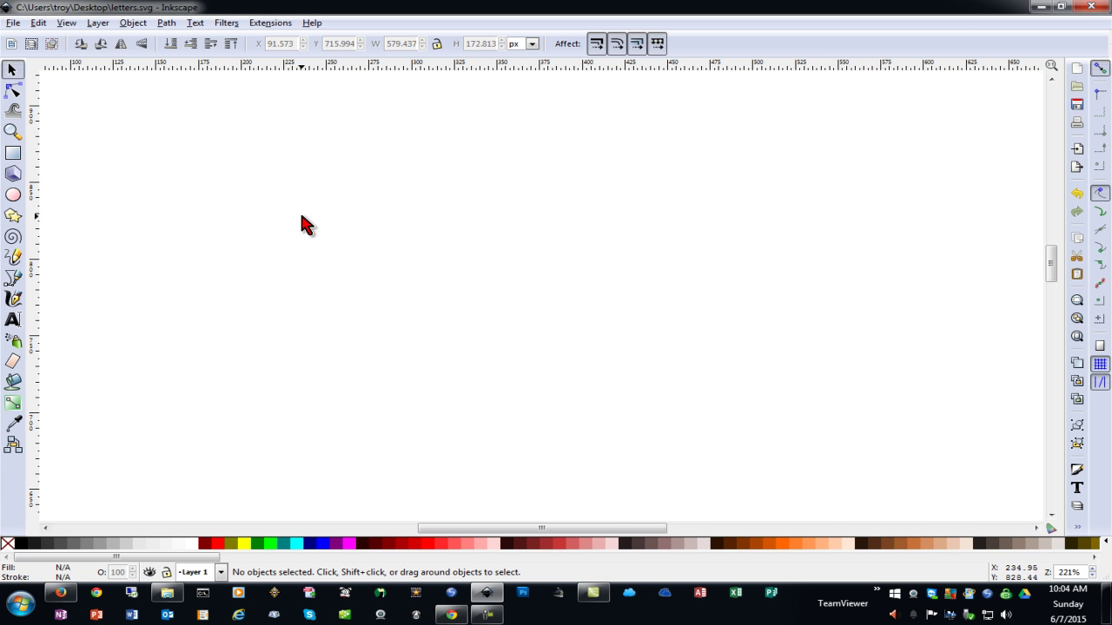
Step: Draw a square with the Rectangle tool and move it down and left
left_click(13, 153)
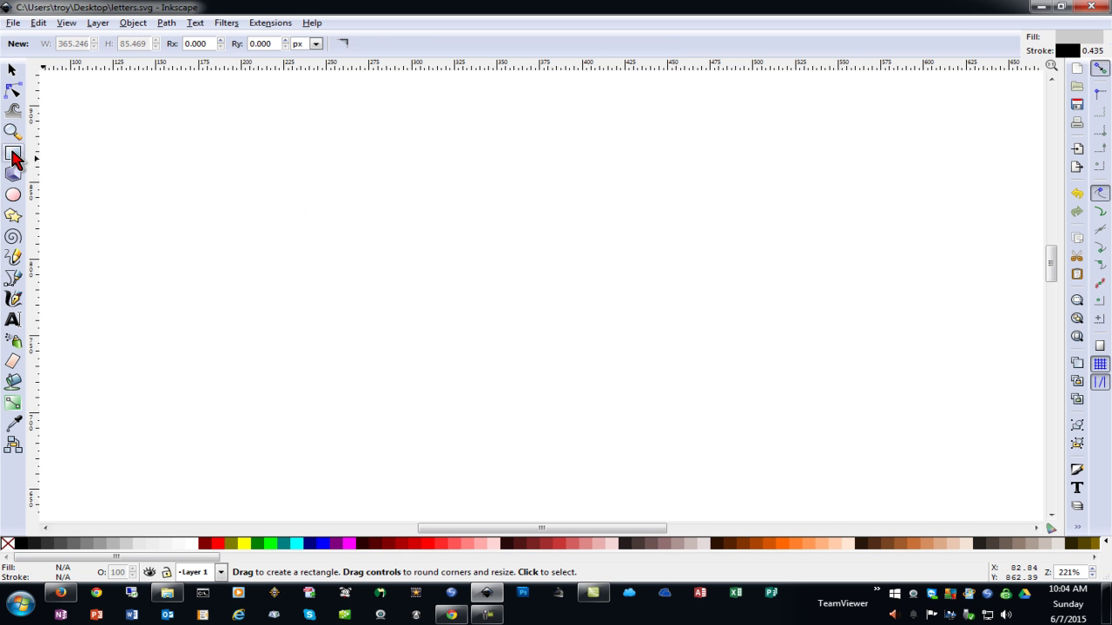
left_click_drag(325, 181, 540, 380)
left_click(13, 70)
left_click_drag(356, 111, 325, 273)
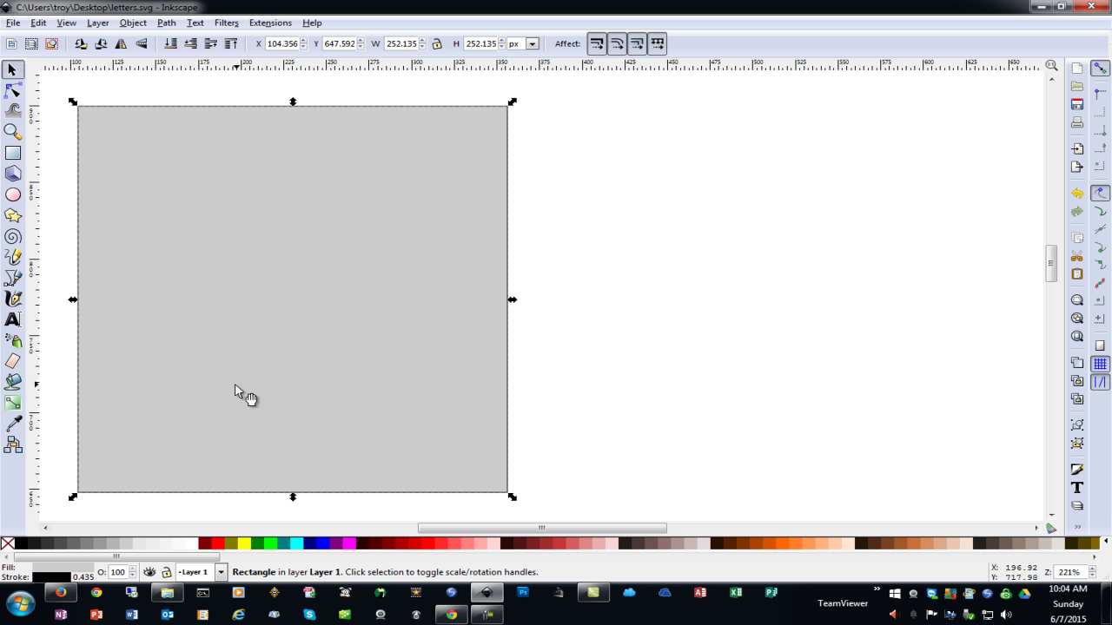
Step: Draw a circle with the Ellipse tool and place it just right of the square
left_click(12, 194)
left_click_drag(599, 179, 757, 349)
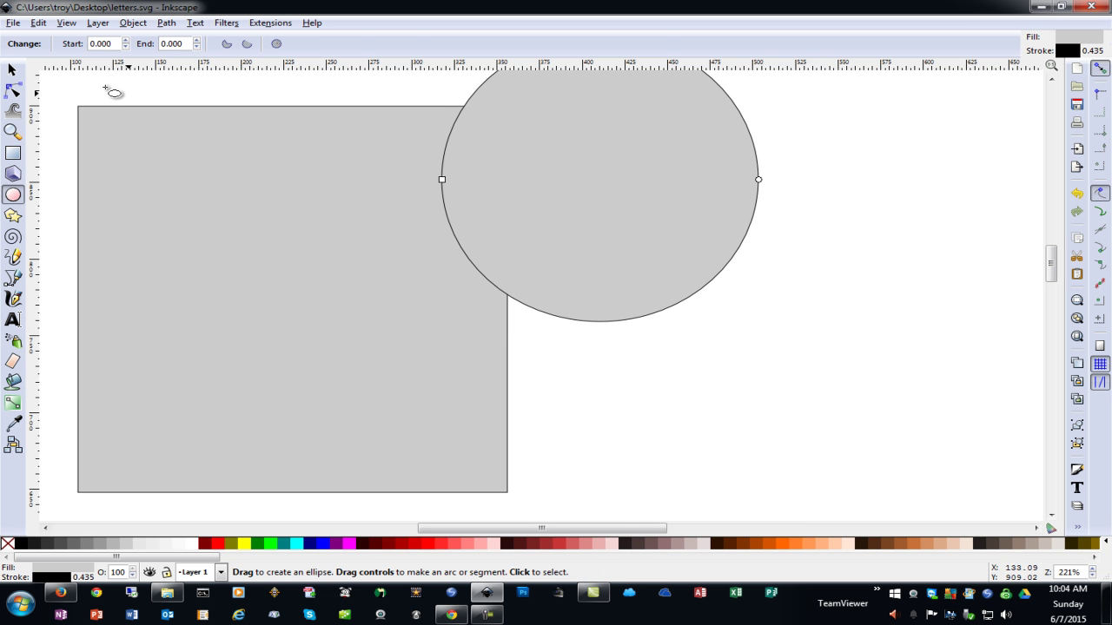
left_click(13, 69)
left_click_drag(594, 161, 668, 288)
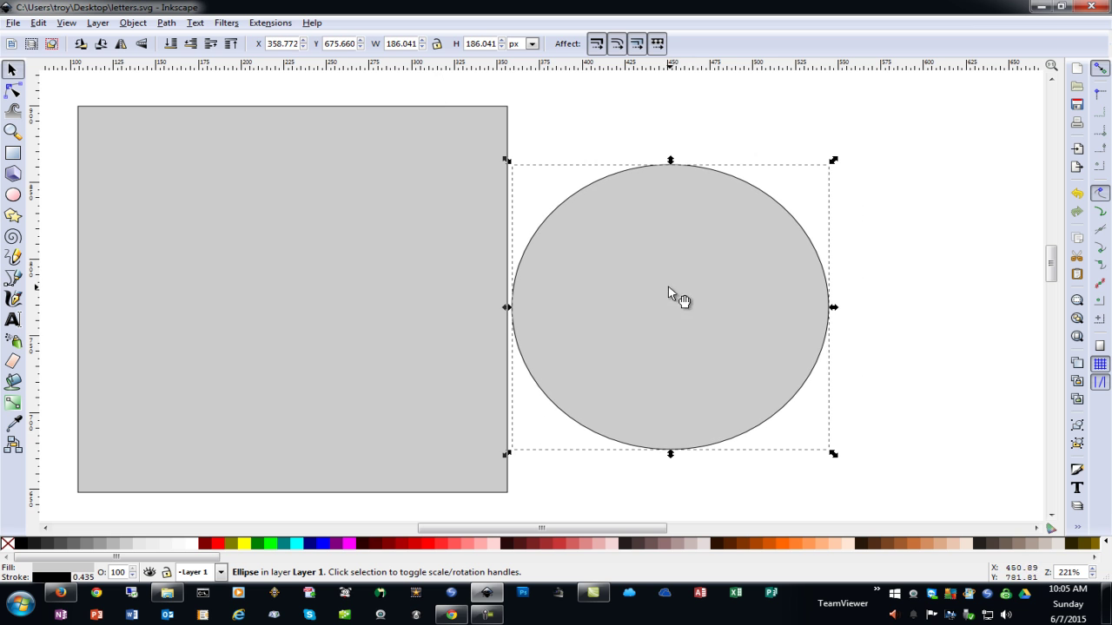
Step: Fill the circle teal and the square red from the palette
left_click(283, 544)
left_click(318, 356)
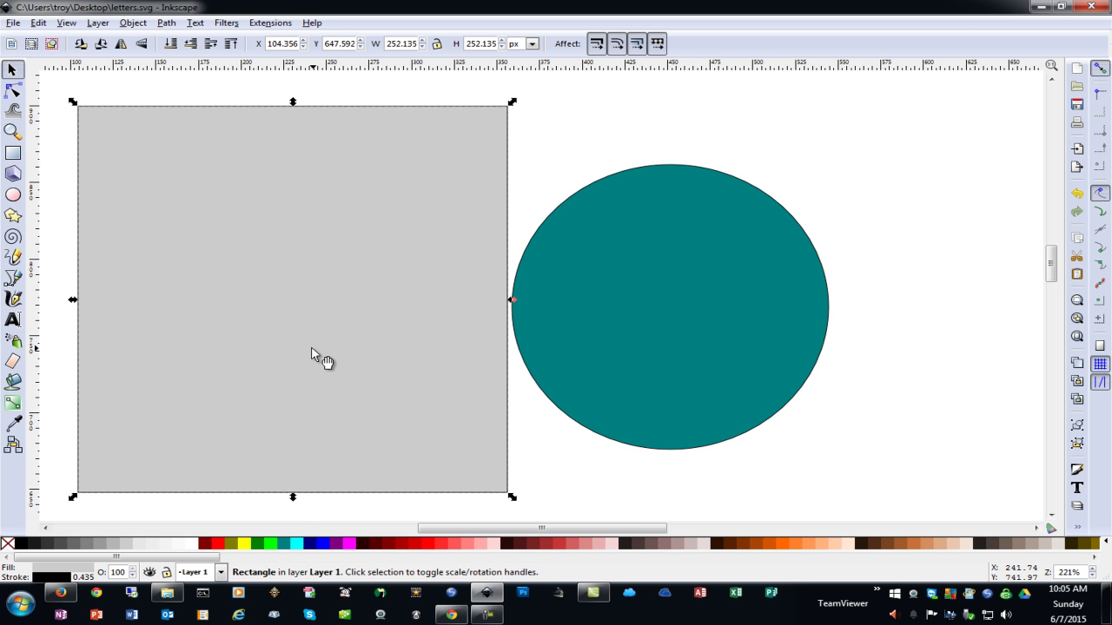
left_click(218, 545)
left_click(929, 239)
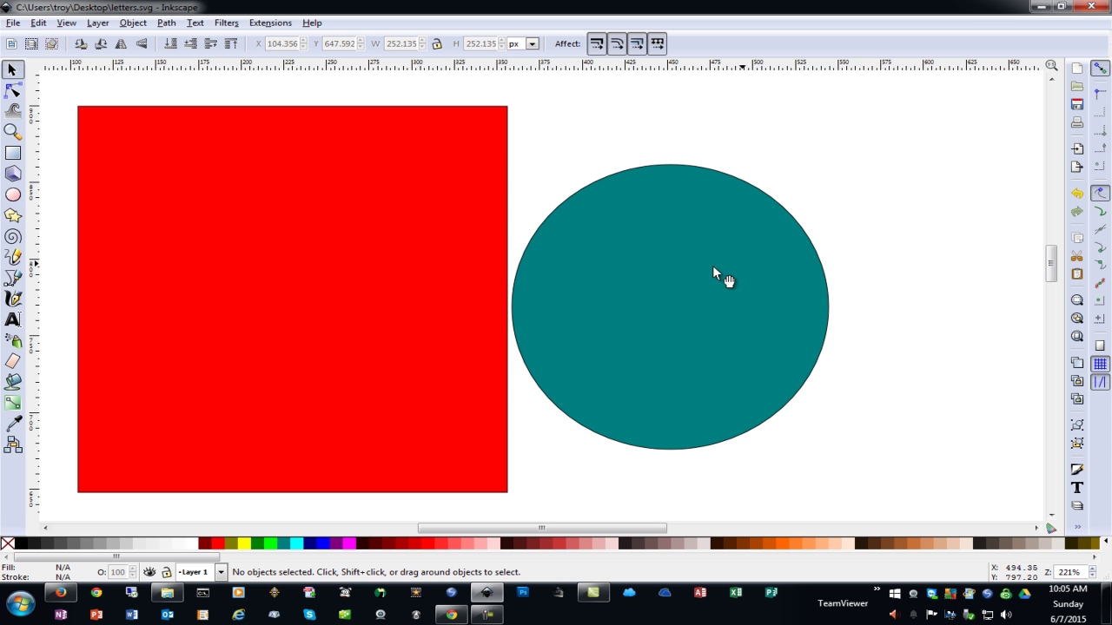
Step: Slide the teal circle left over the square and lower it behind the square
left_click_drag(718, 306, 538, 313)
left_click(135, 23)
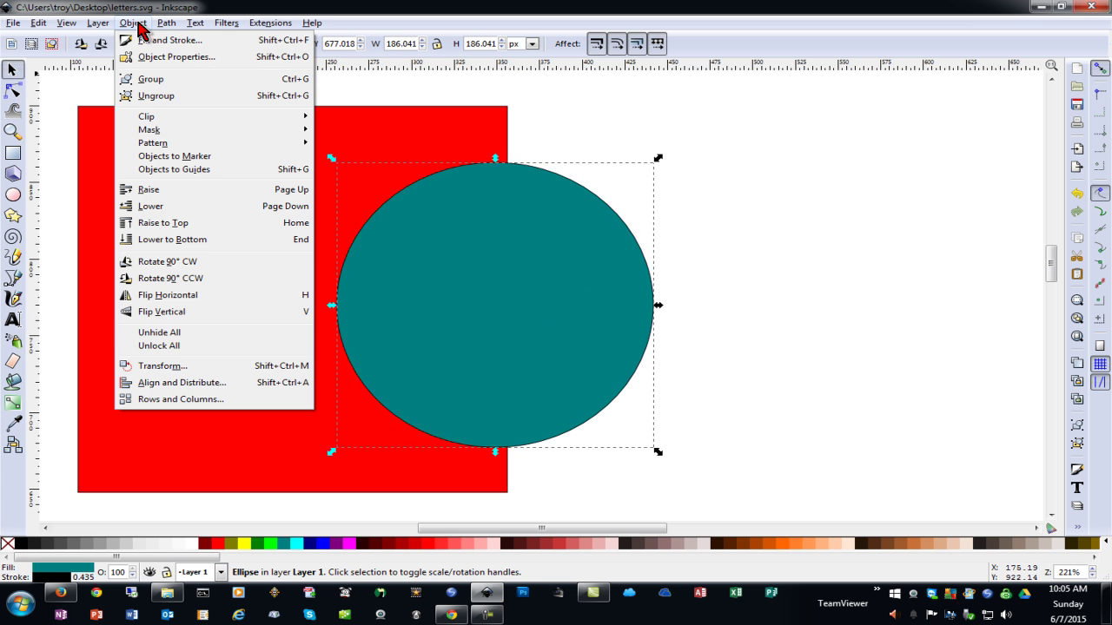
left_click(161, 213)
Step: Raise the teal circle to the top and nudge it slightly right
left_click(133, 24)
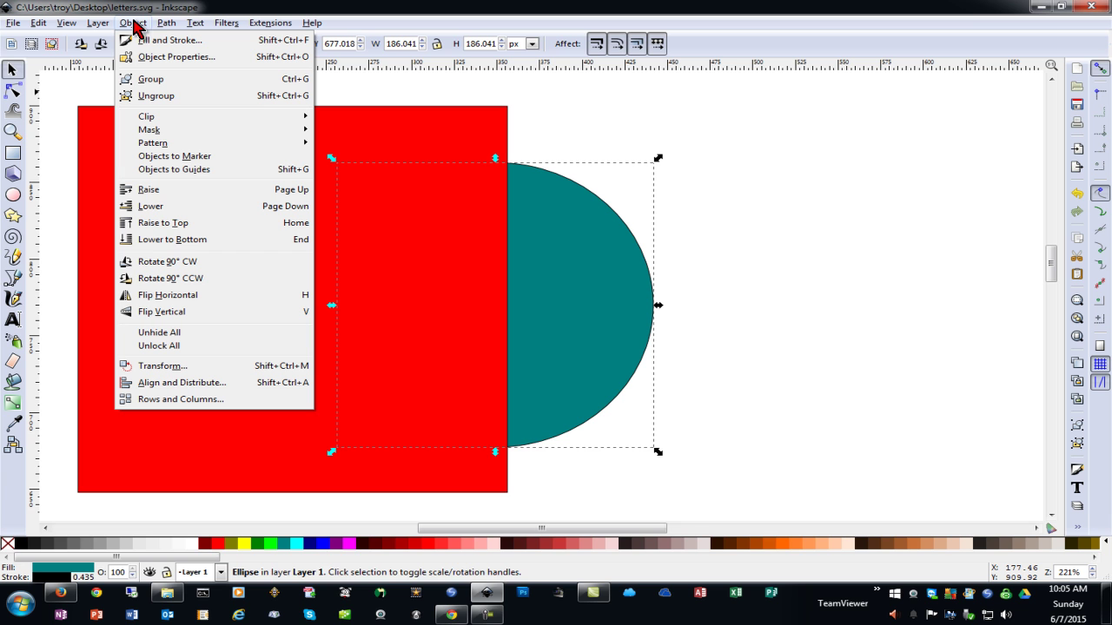
left_click(173, 223)
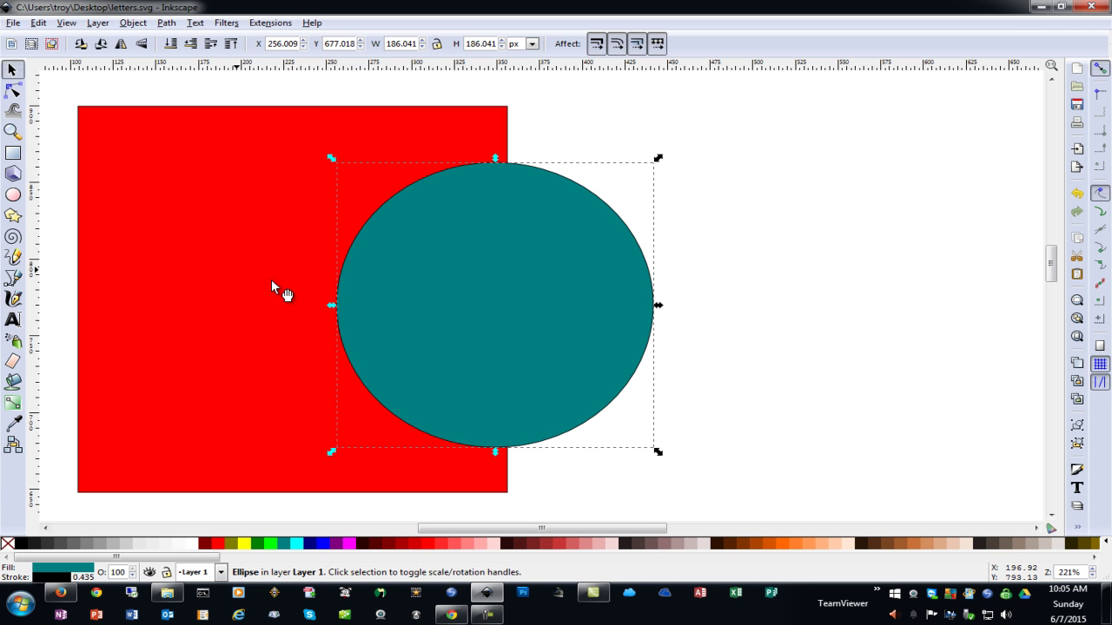
left_click_drag(634, 261, 649, 266)
left_click(779, 204)
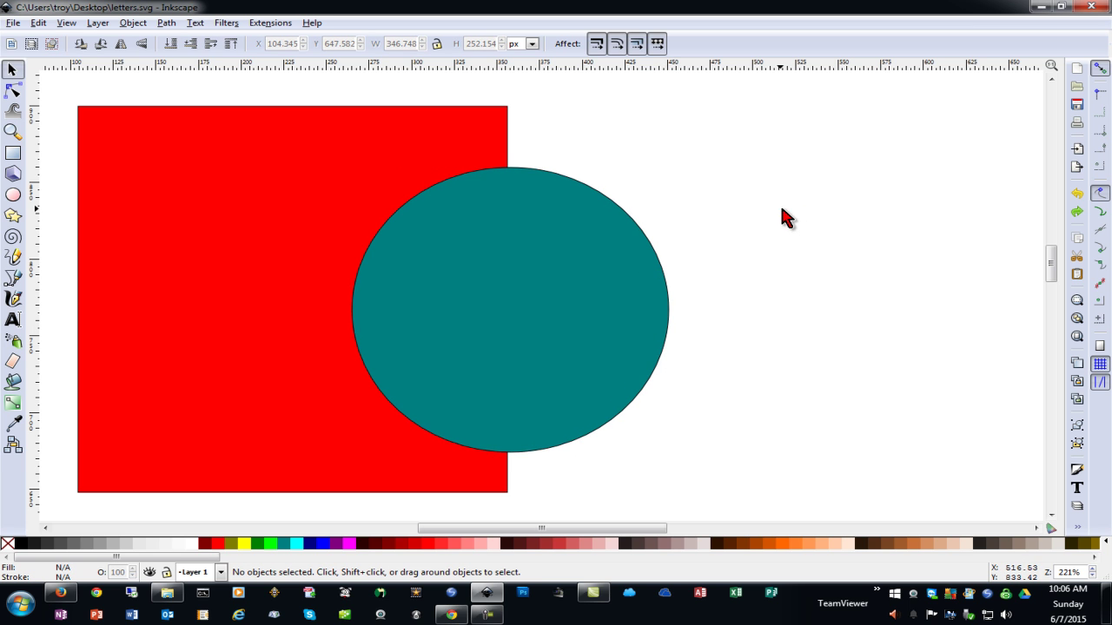
Step: Select both the red square and the teal circle
left_click(166, 24)
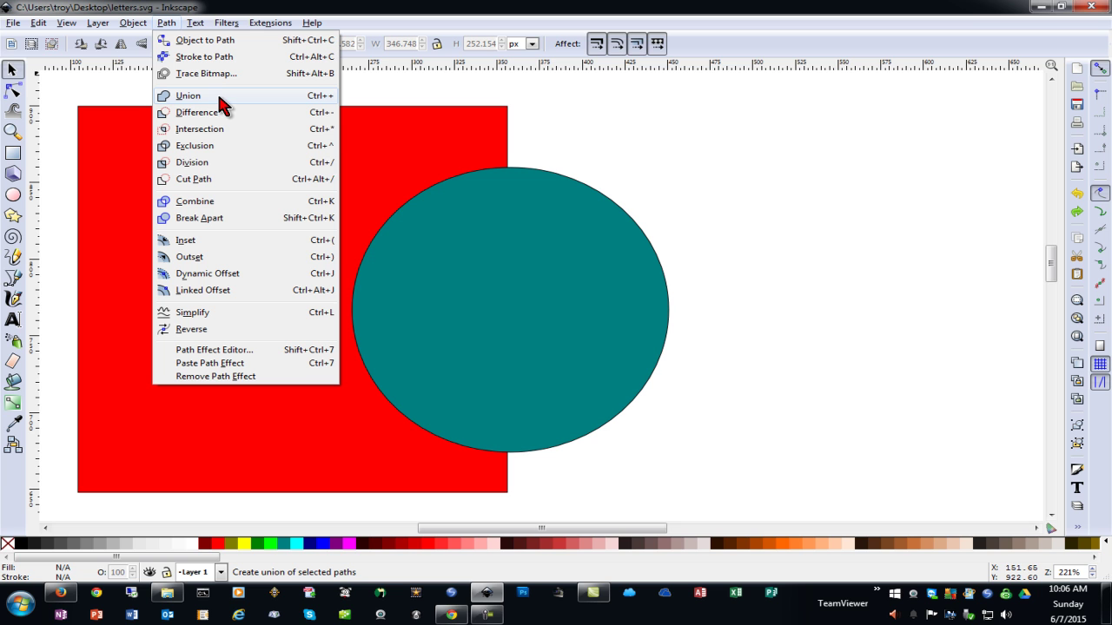
left_click(699, 153)
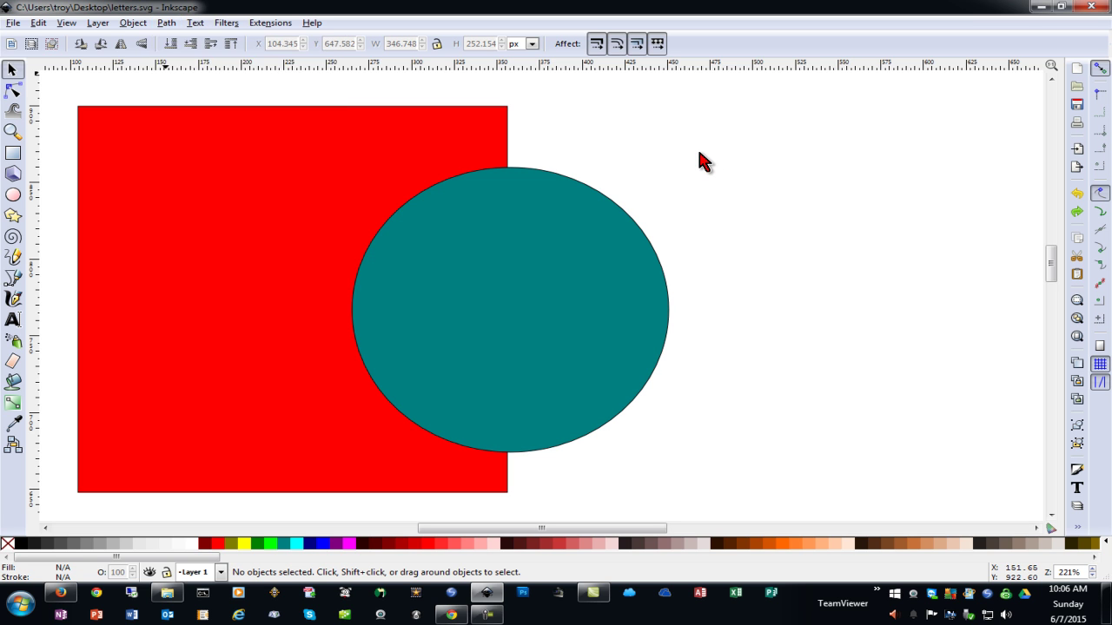
left_click(181, 169)
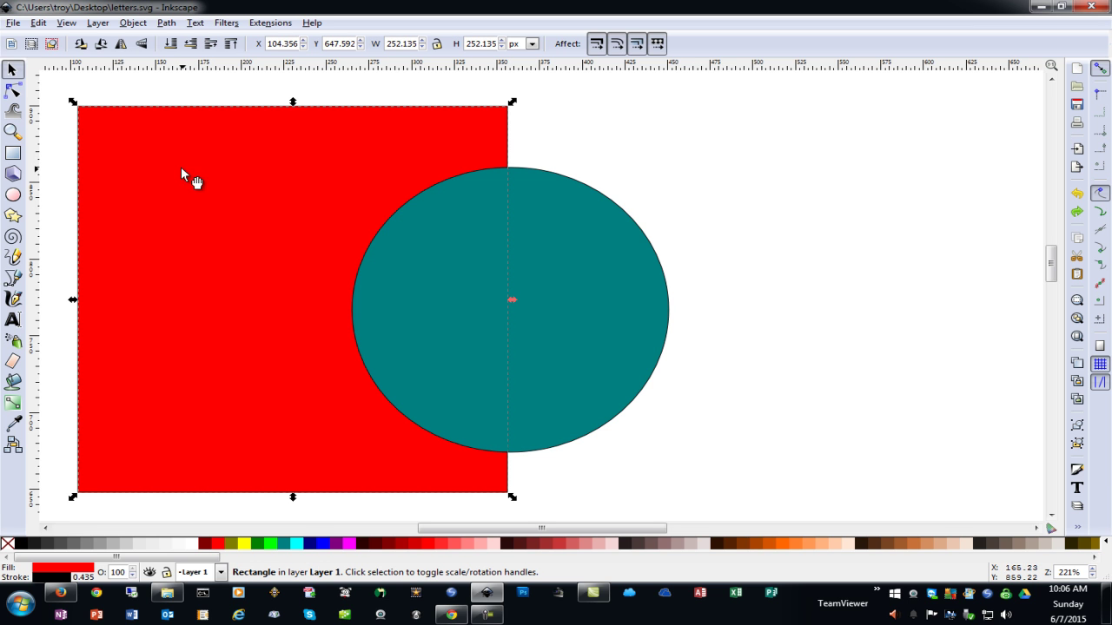
left_click(588, 301, "shift")
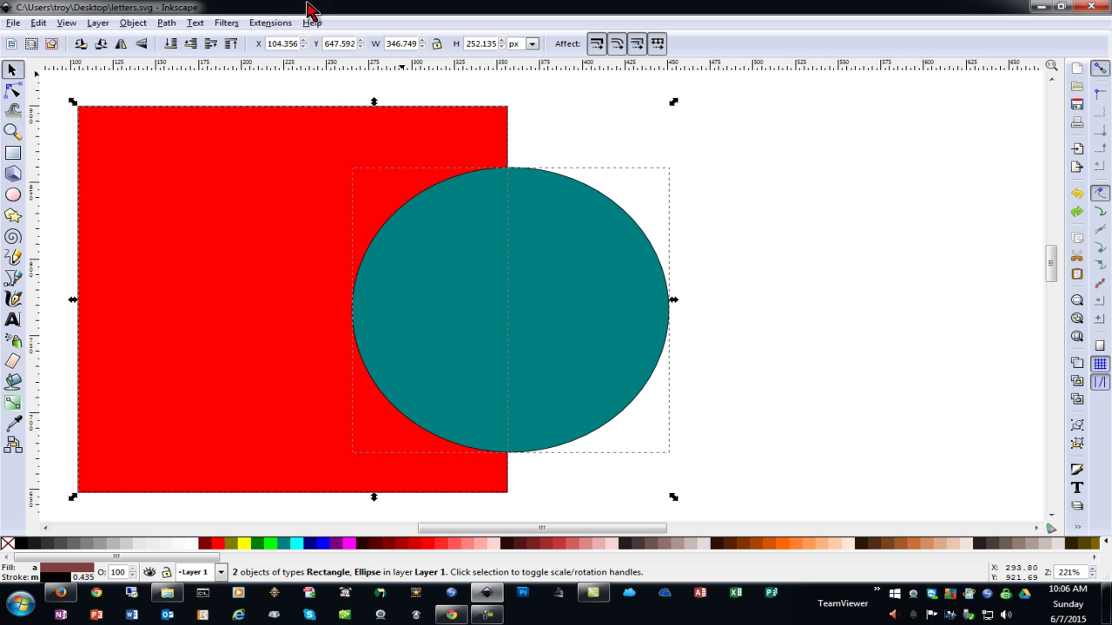
Step: Union them into one 10-node red path and move it right
left_click(166, 24)
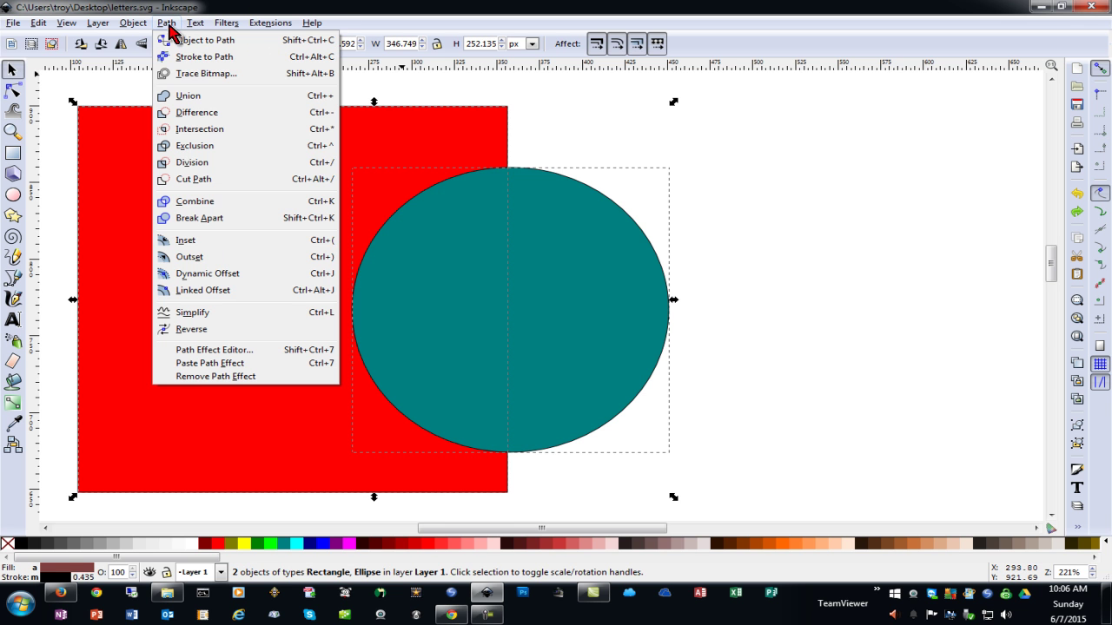
left_click(207, 97)
left_click_drag(352, 278, 410, 276)
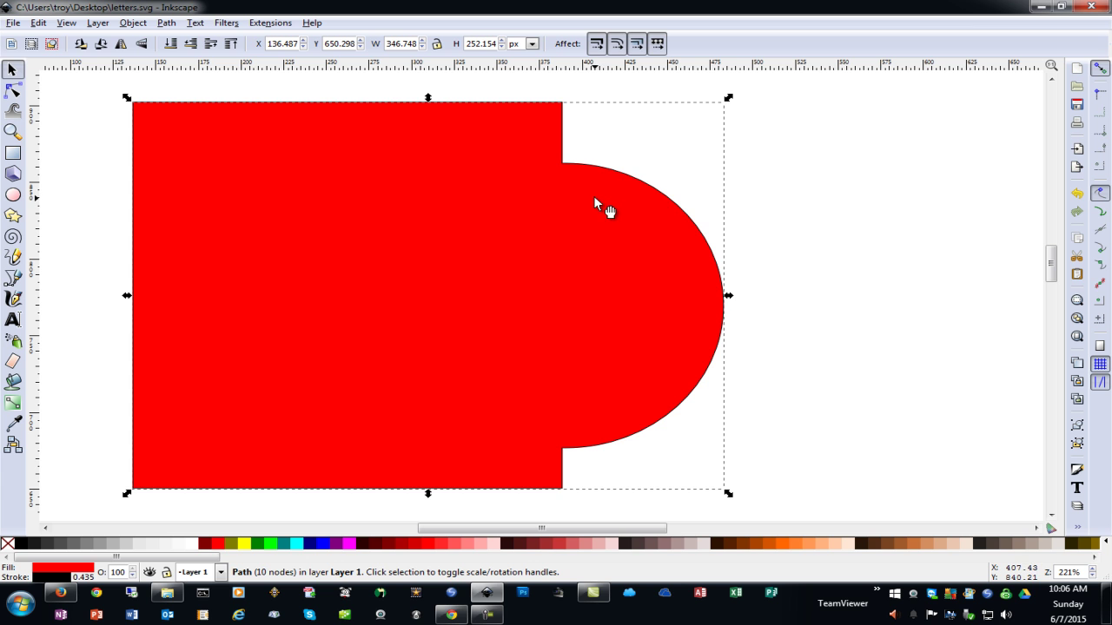
key("ctrl")
left_click(166, 22)
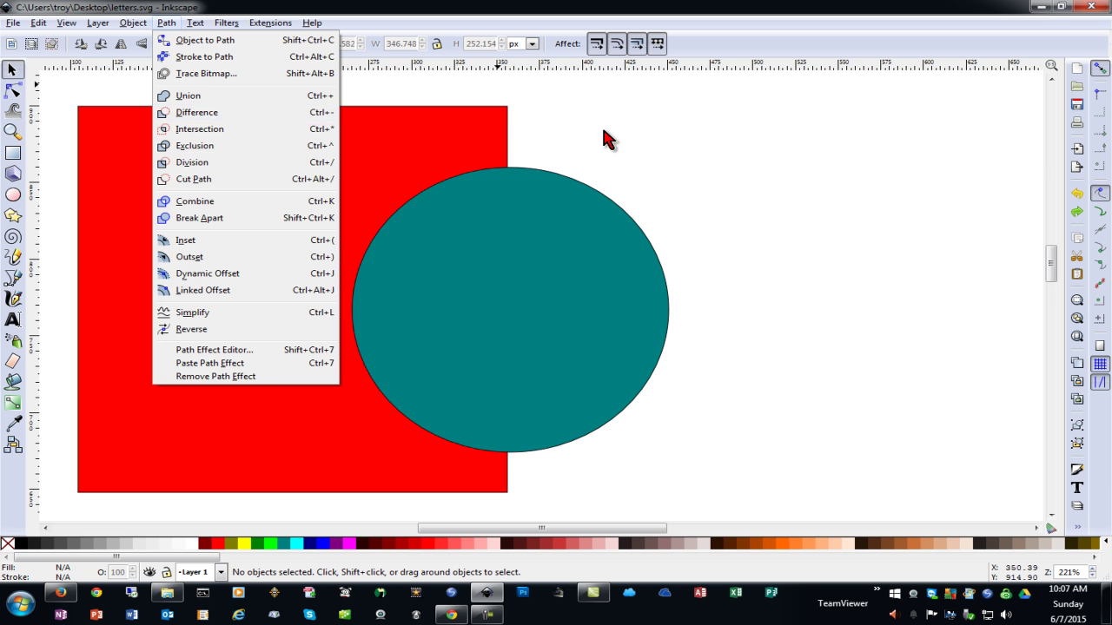
left_click(764, 188)
left_click(355, 238)
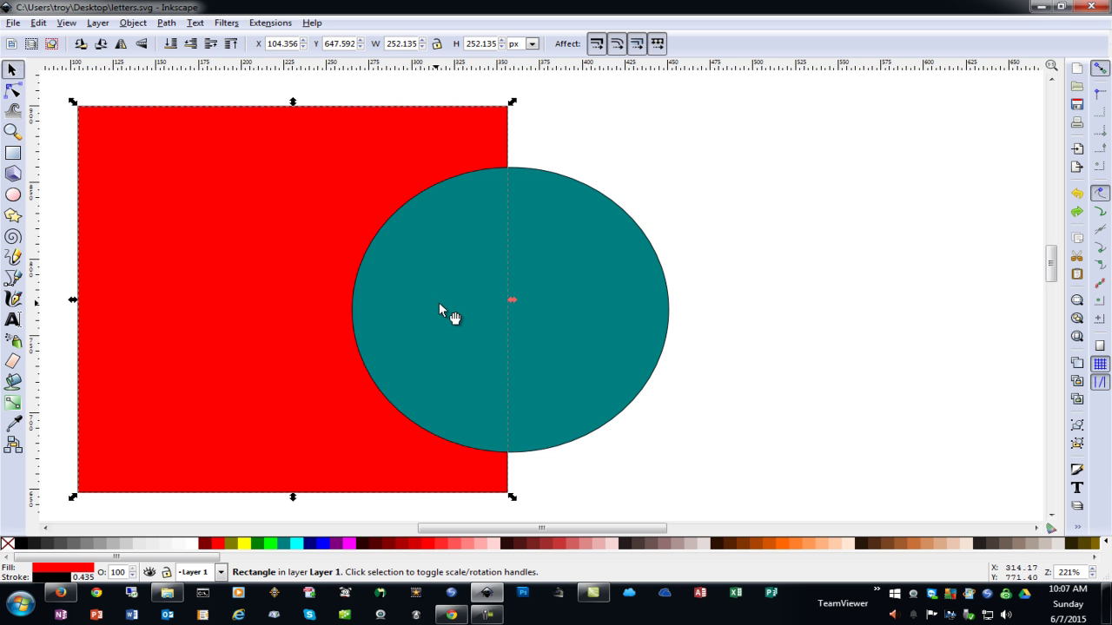
left_click(602, 283, "shift")
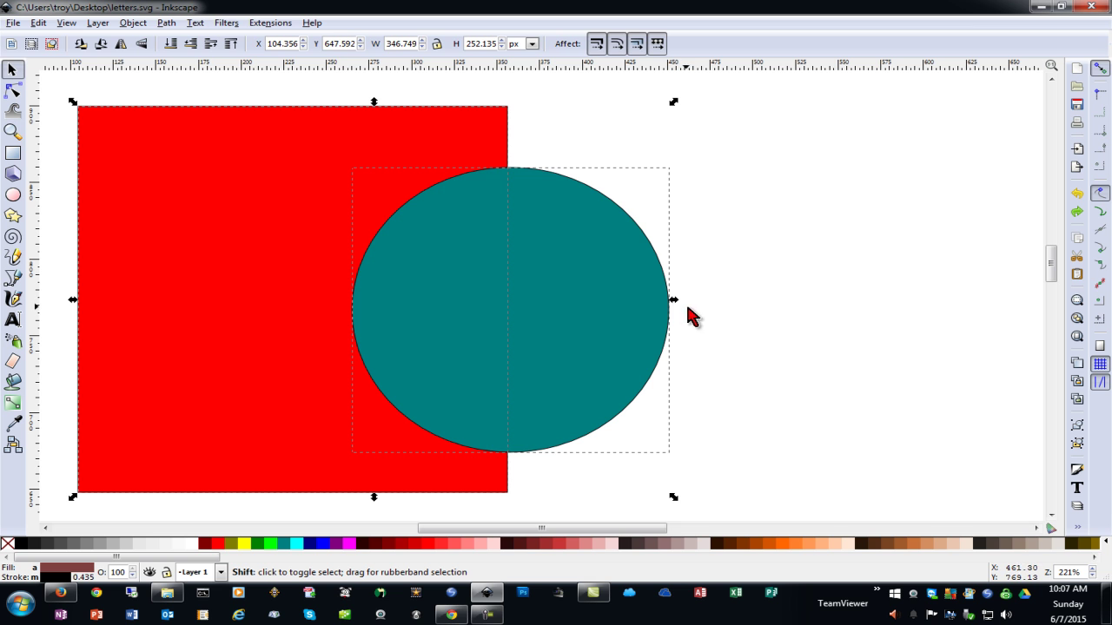
left_click(165, 22)
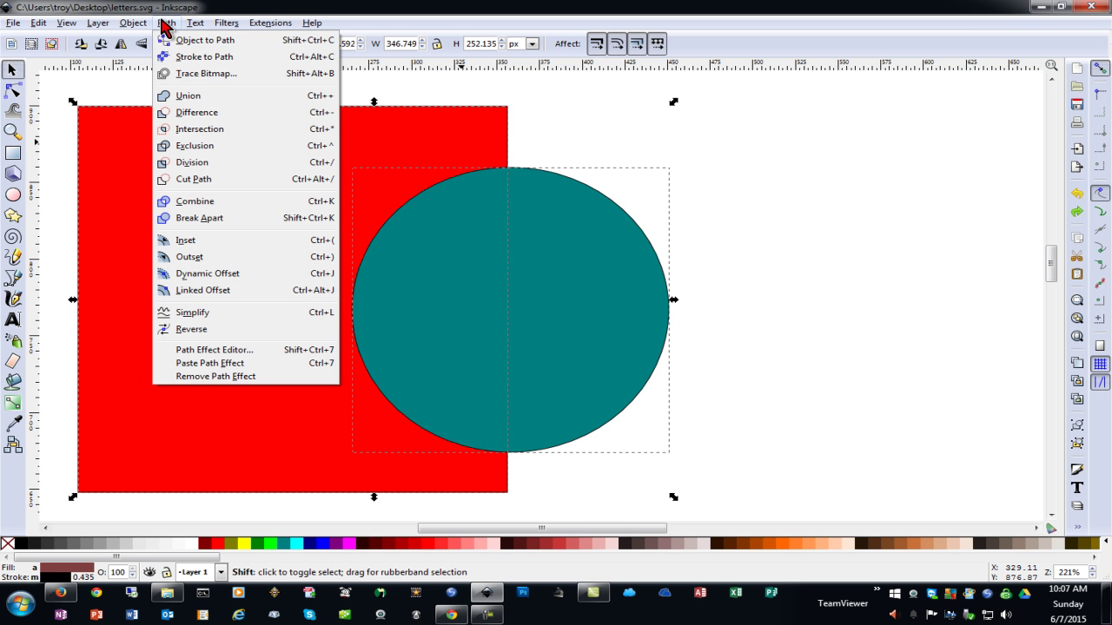
left_click(200, 112)
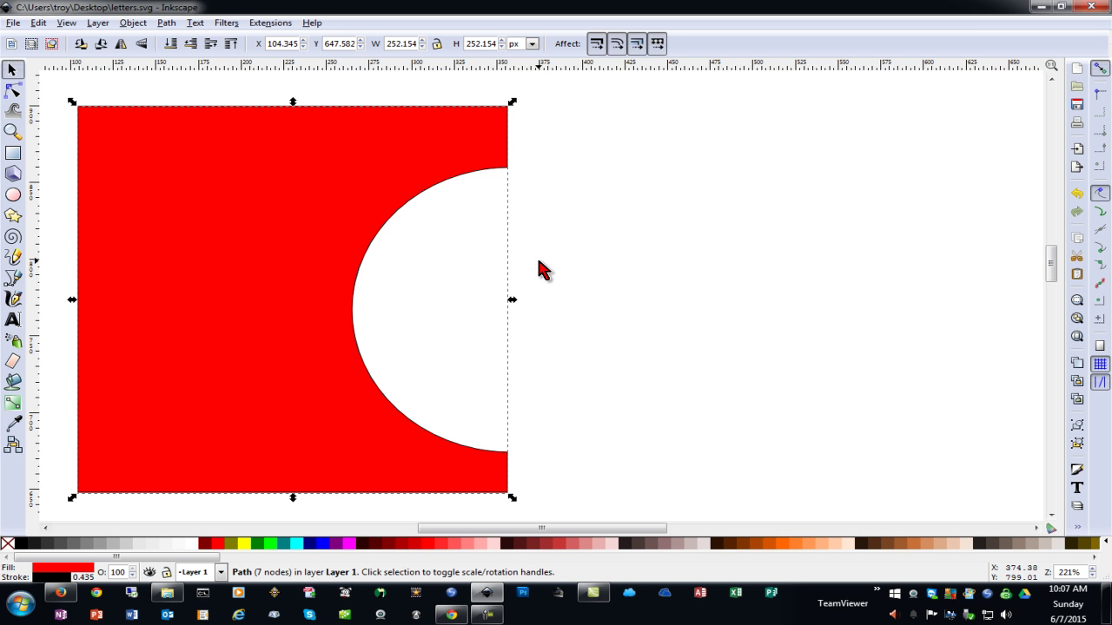
key("ctrl+z")
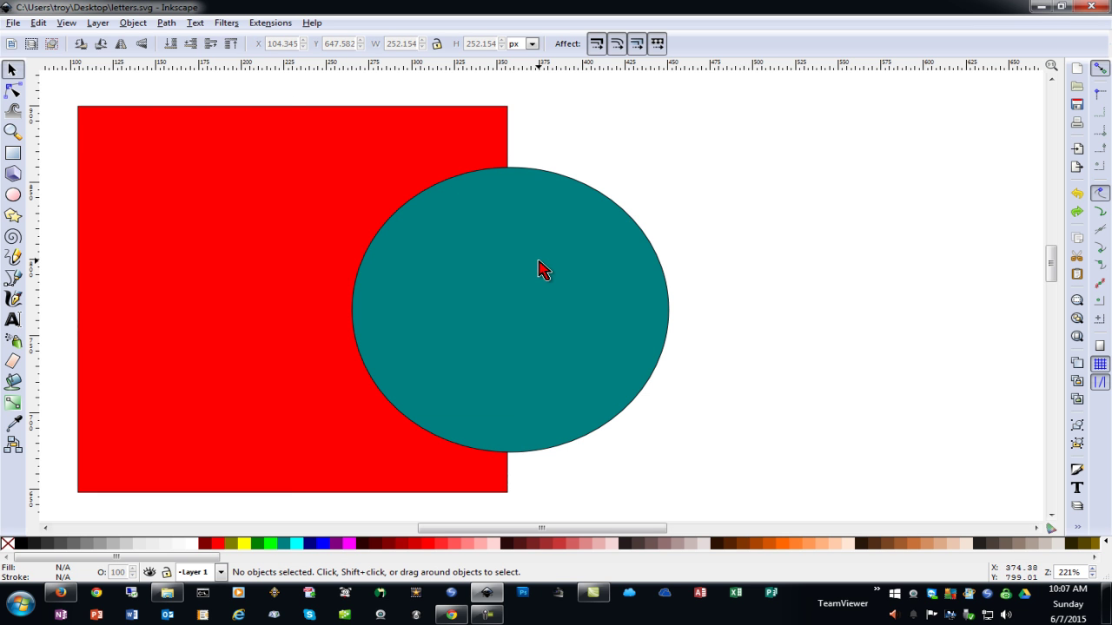
Step: Raise the red square to the top, in front of the teal circle
left_click(190, 228)
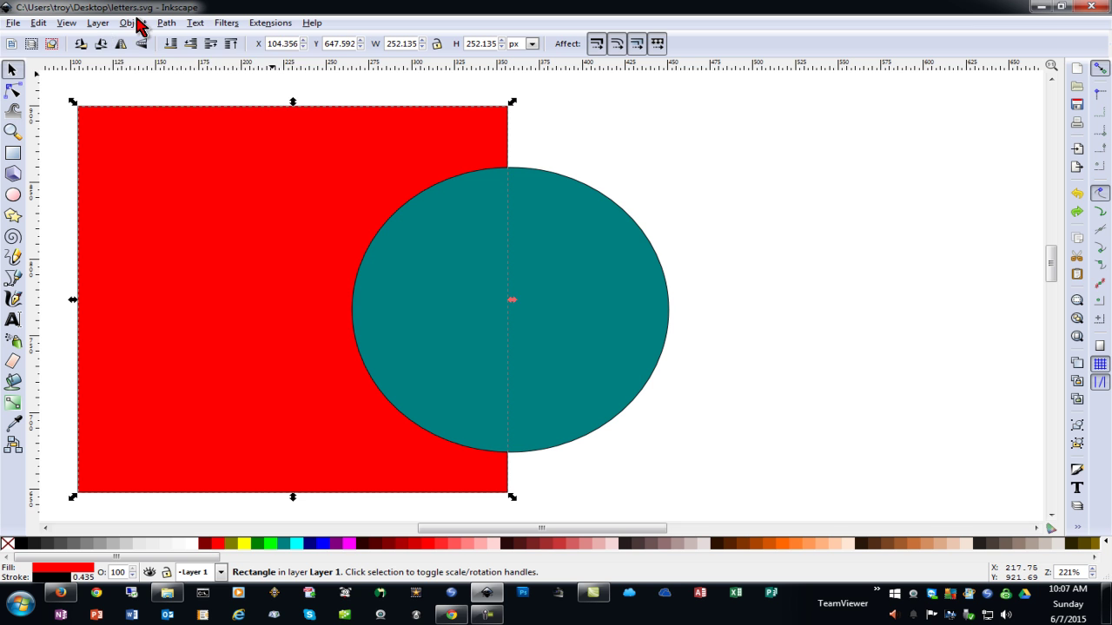
left_click(134, 22)
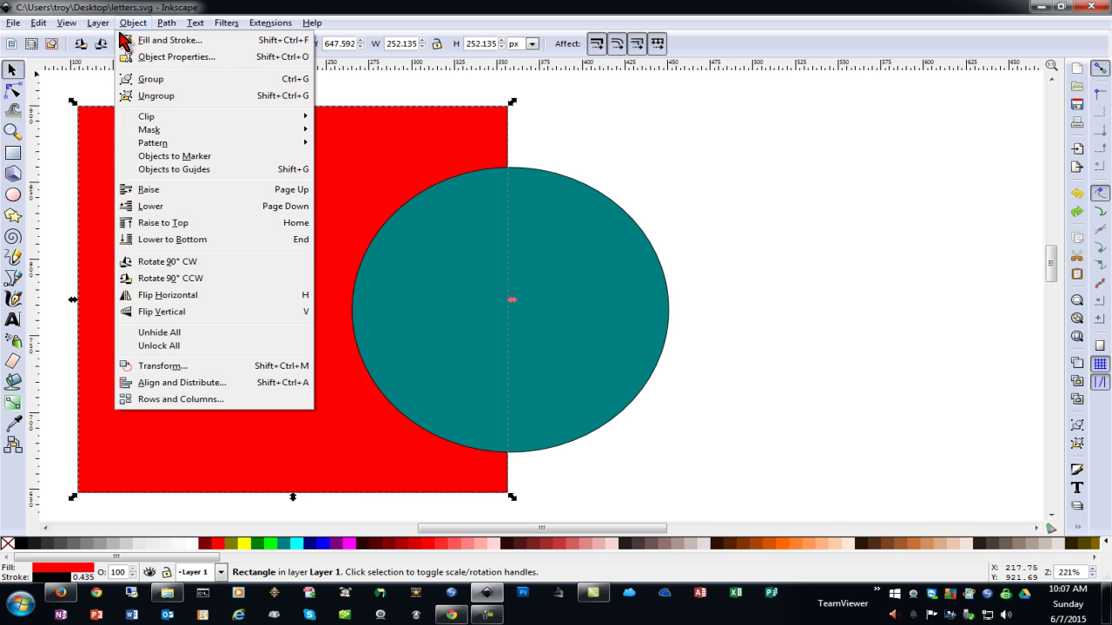
left_click(173, 222)
Step: Apply Path > Difference to the circle and square, then undo it
left_click(581, 271)
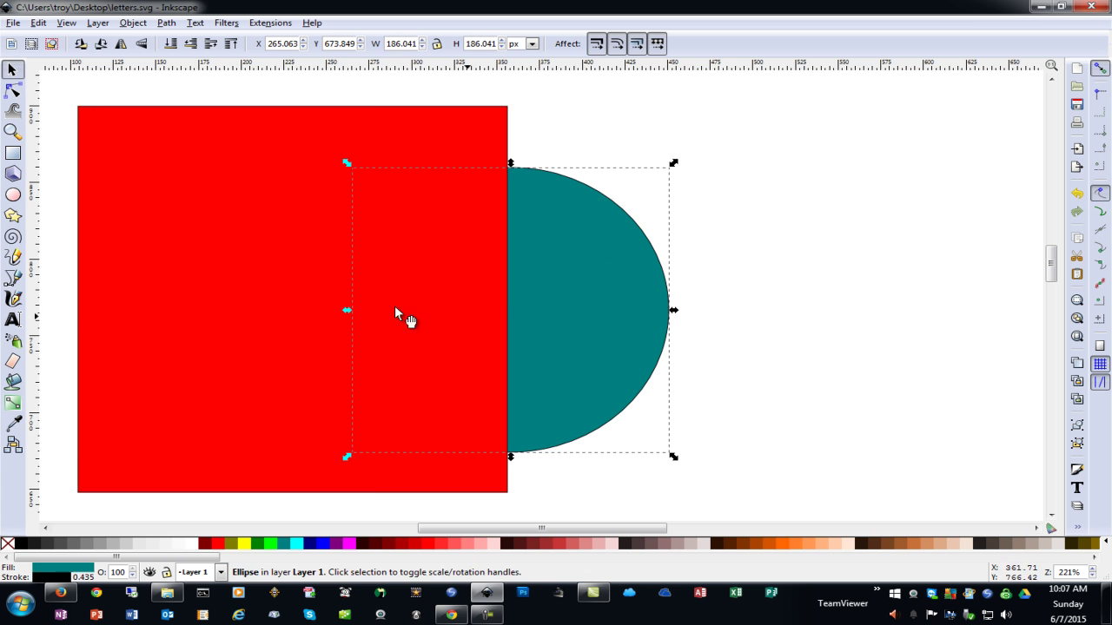
left_click(236, 192, "shift")
left_click(166, 24)
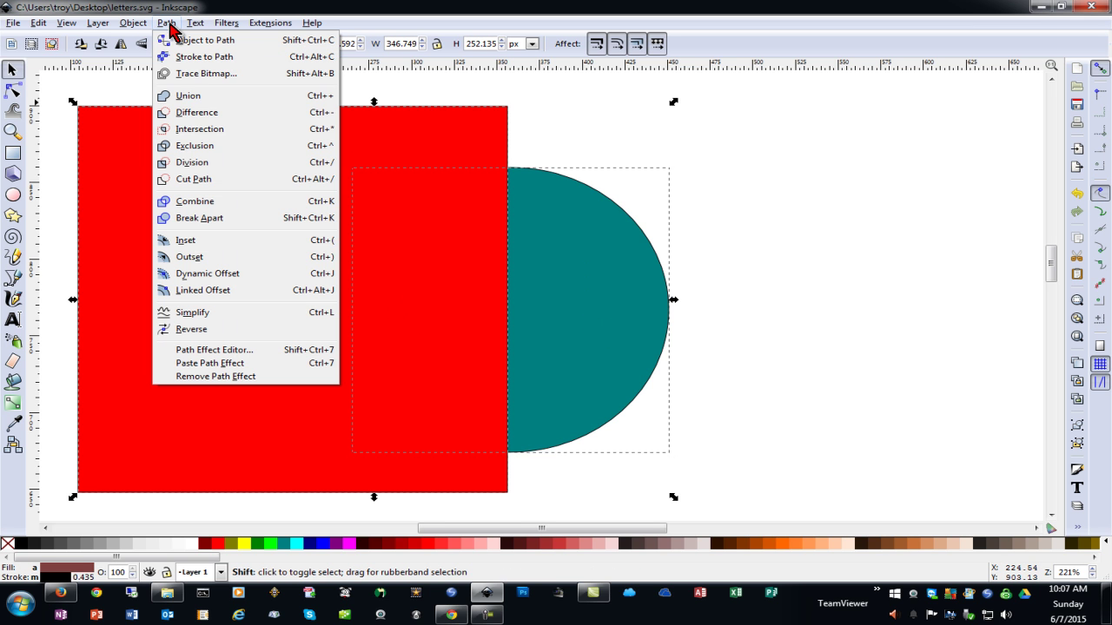
left_click(195, 113)
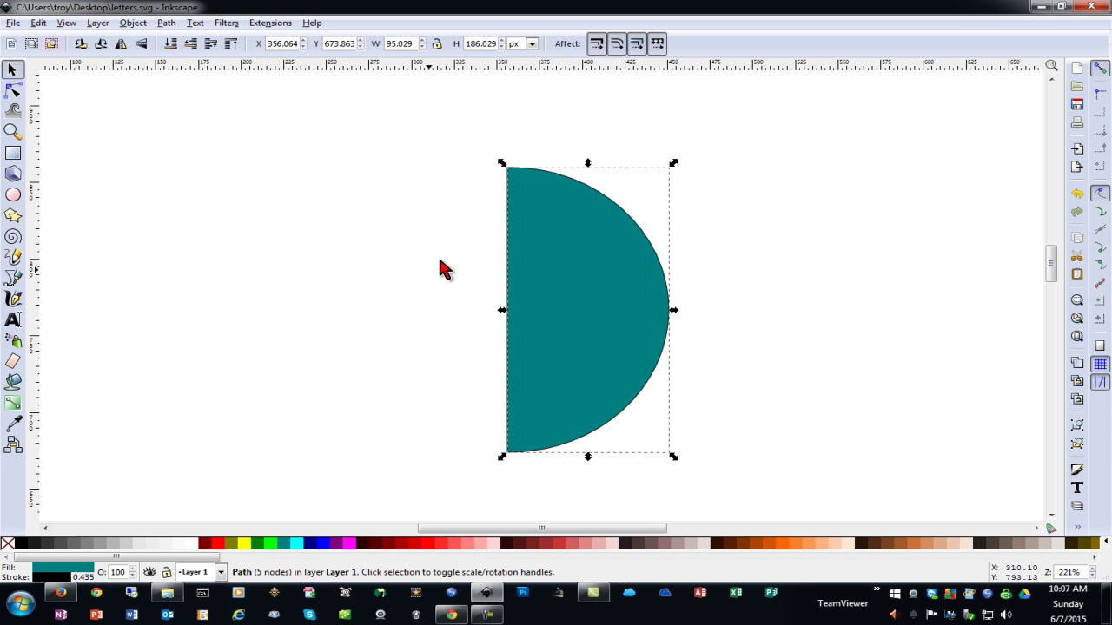
key("ctrl+z")
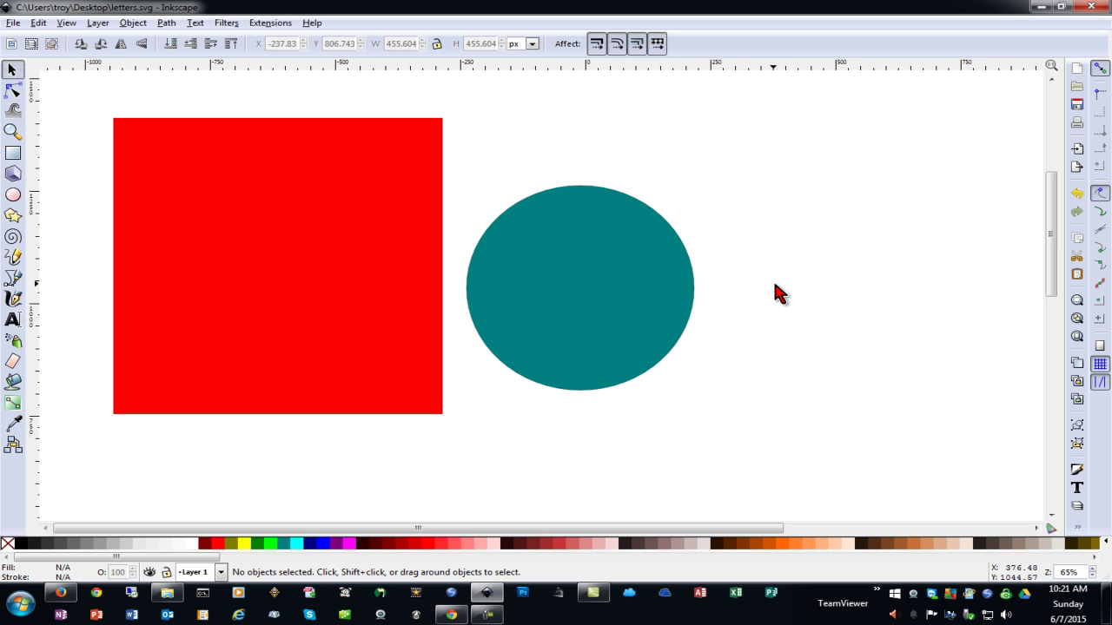
Step: Combine the teal circle and red square into one 8-node red path, nudged slightly right
left_click(573, 278)
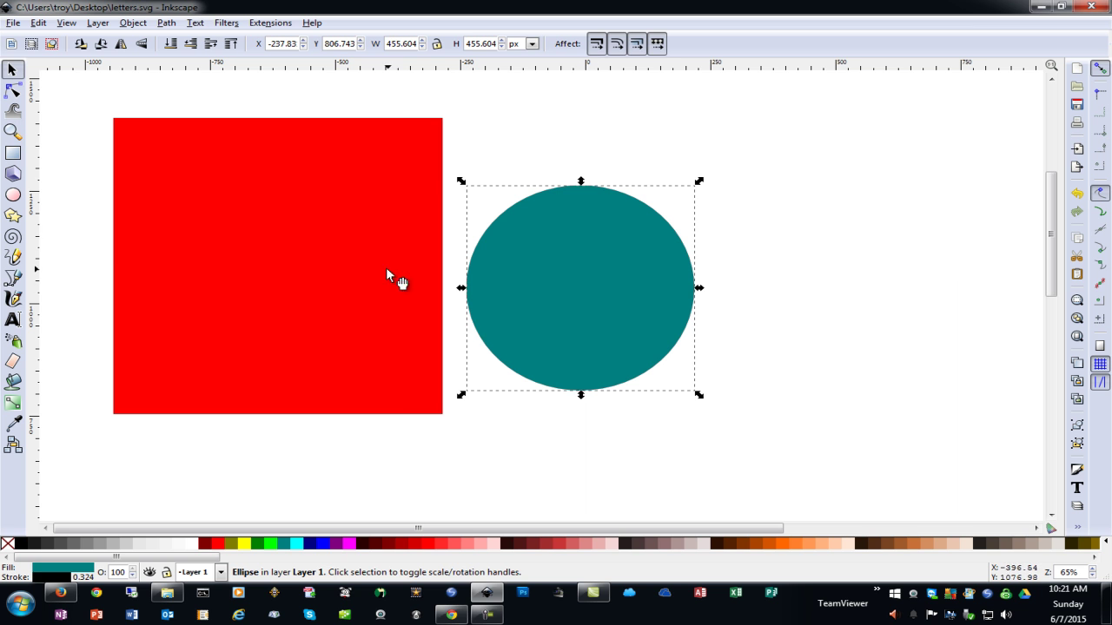
left_click(340, 218, "shift")
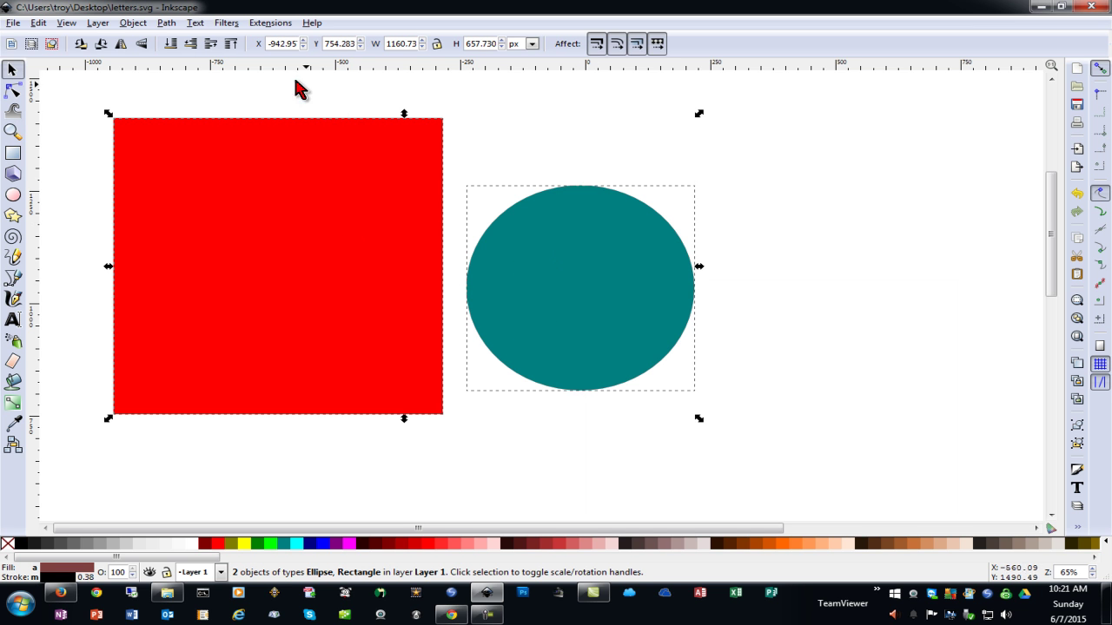
left_click(166, 23)
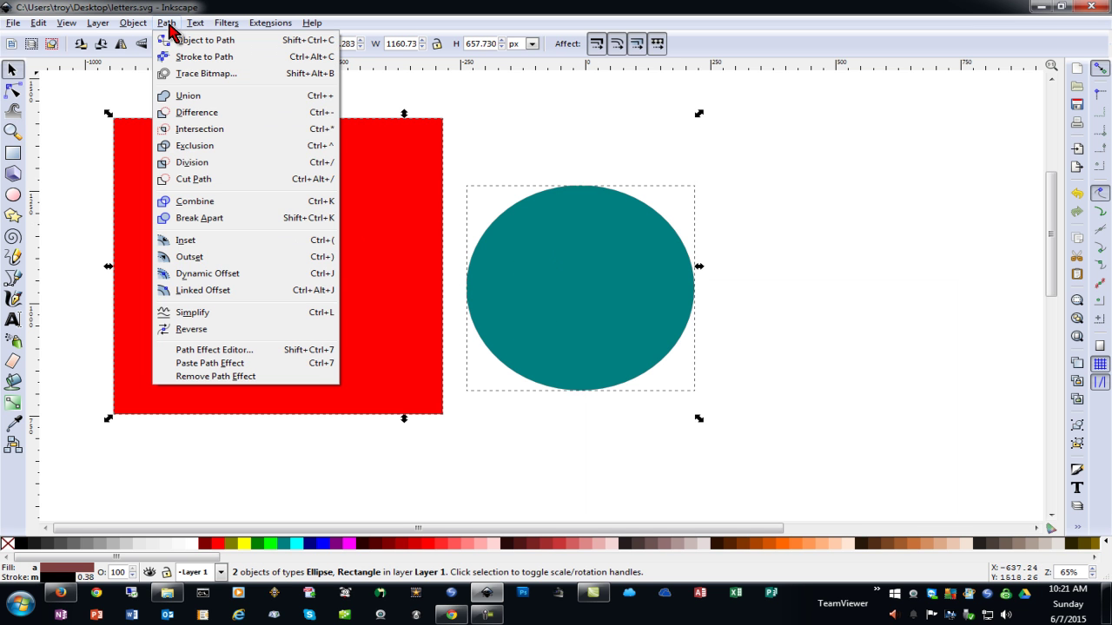
left_click(194, 202)
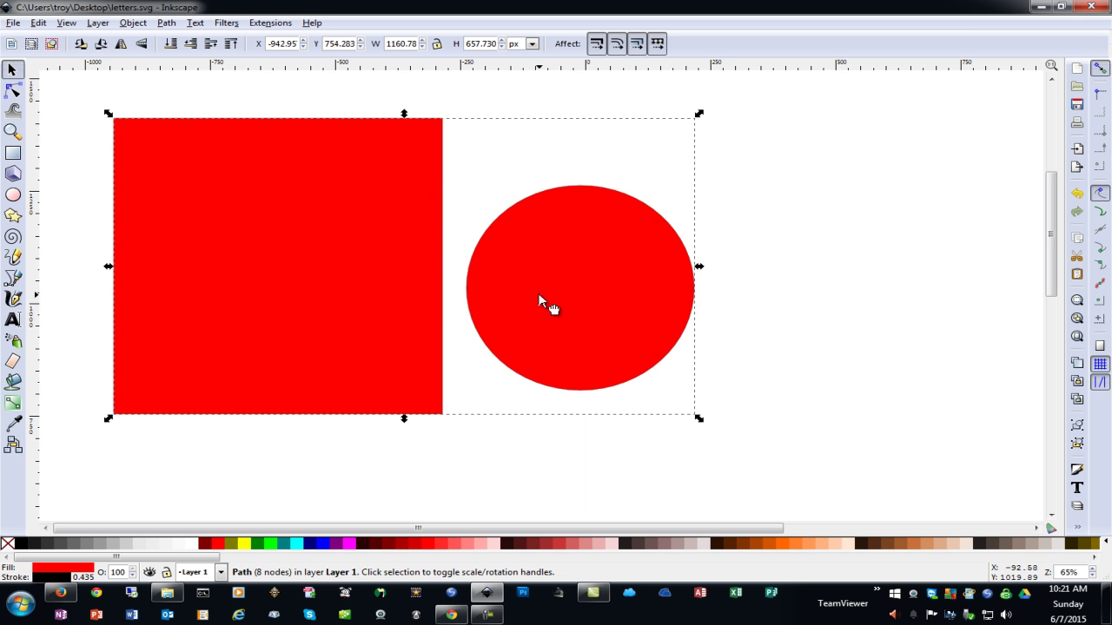
left_click_drag(541, 301, 568, 300)
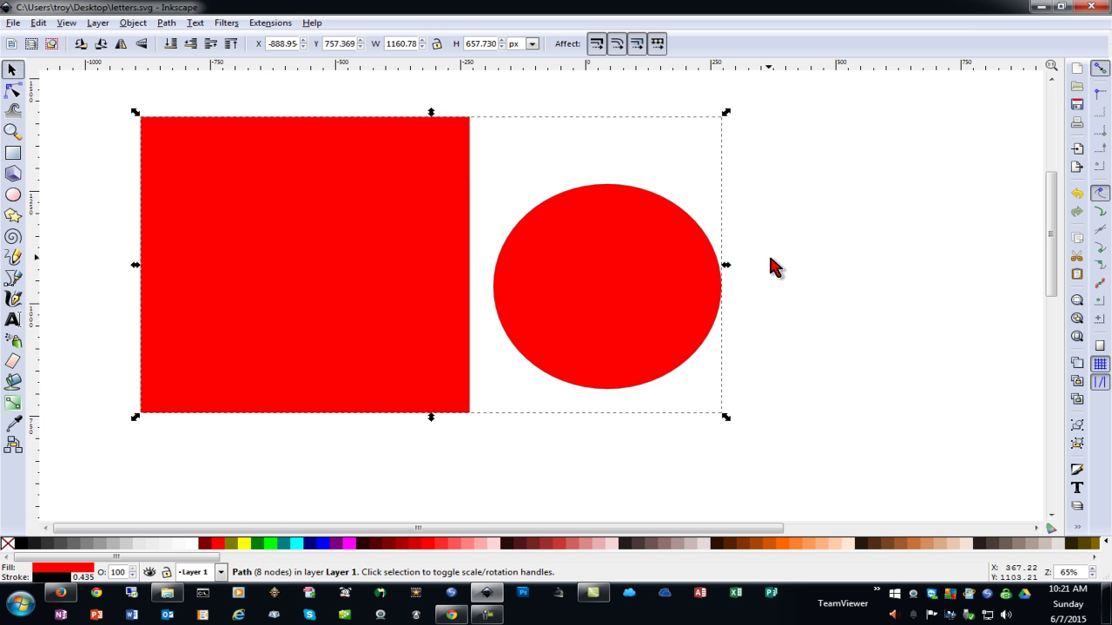